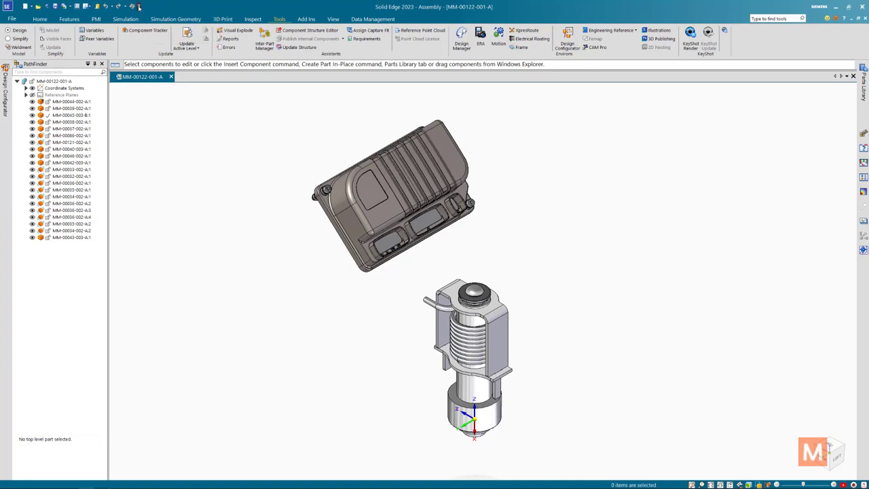
- Try the Presentation - Default theme, then switch back to Balanced - Solid Edge Default
{"action": "left_click", "coordinate": [139, 6]}
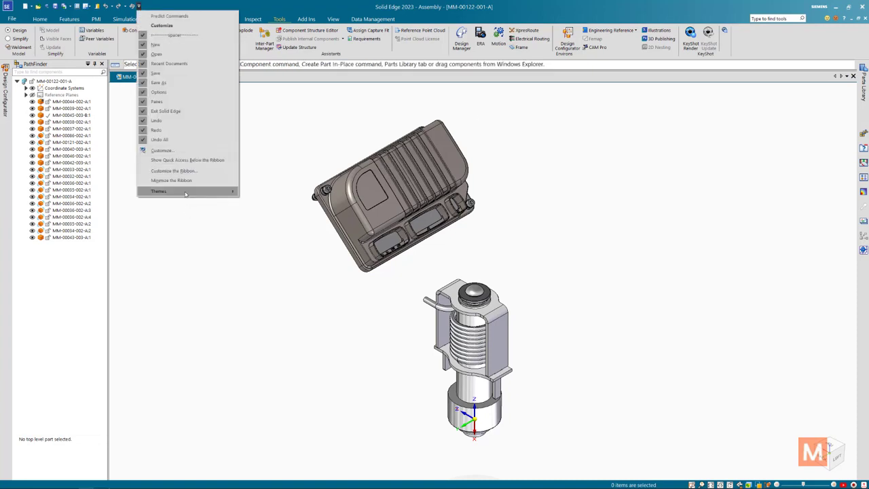
{"action": "mouse_move", "coordinate": [186, 194]}
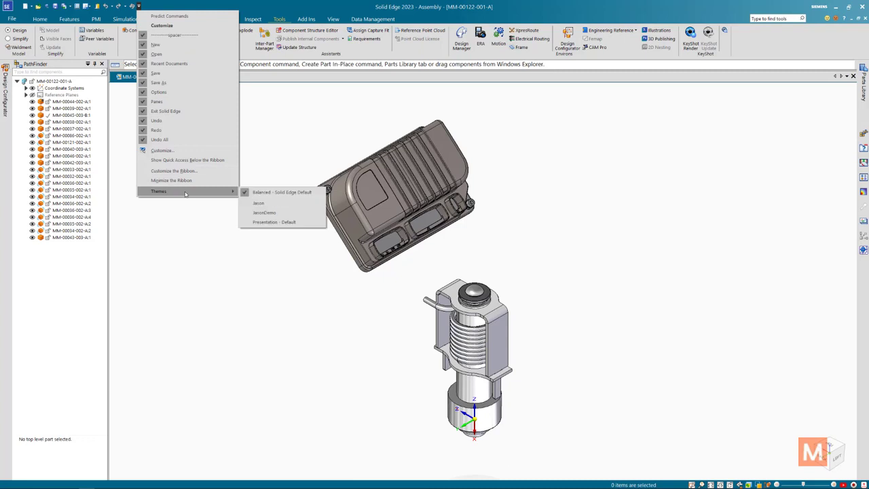
{"action": "left_click", "coordinate": [293, 223]}
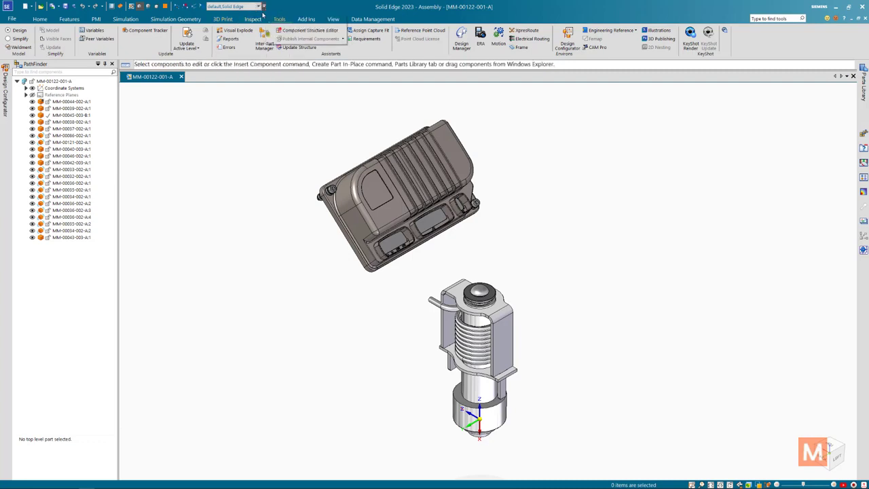
{"action": "right_click", "coordinate": [235, 39]}
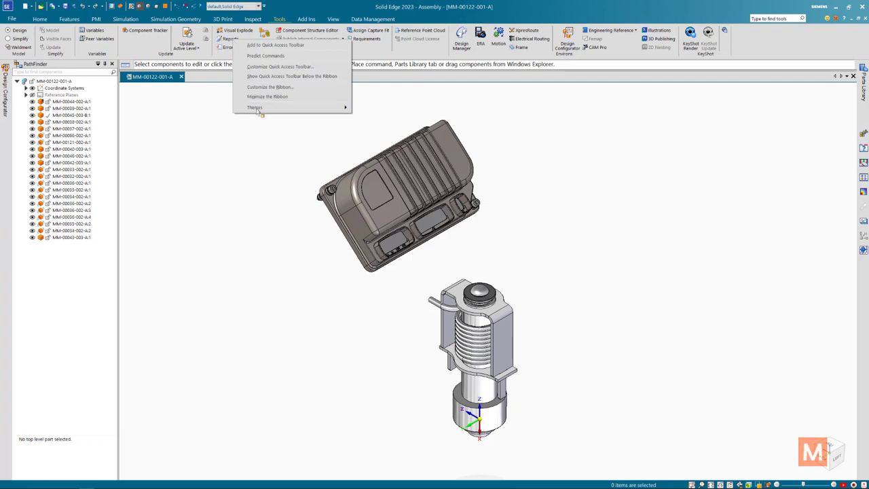
{"action": "mouse_move", "coordinate": [255, 107]}
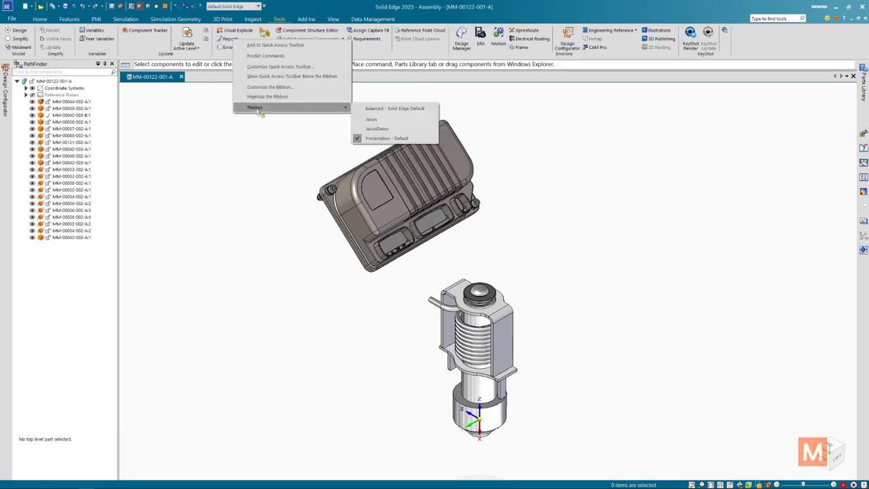
{"action": "left_click", "coordinate": [372, 108]}
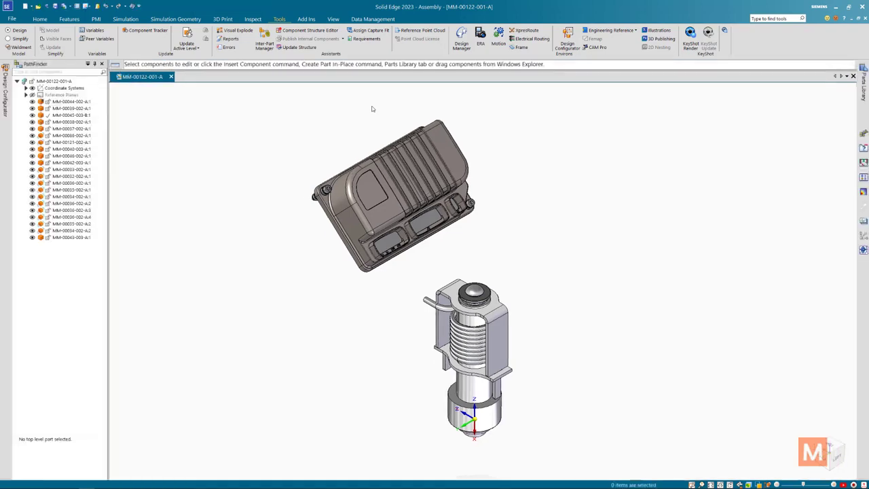
- Show the Parts Library pane from the View panes list, then close it
{"action": "left_click", "coordinate": [87, 64]}
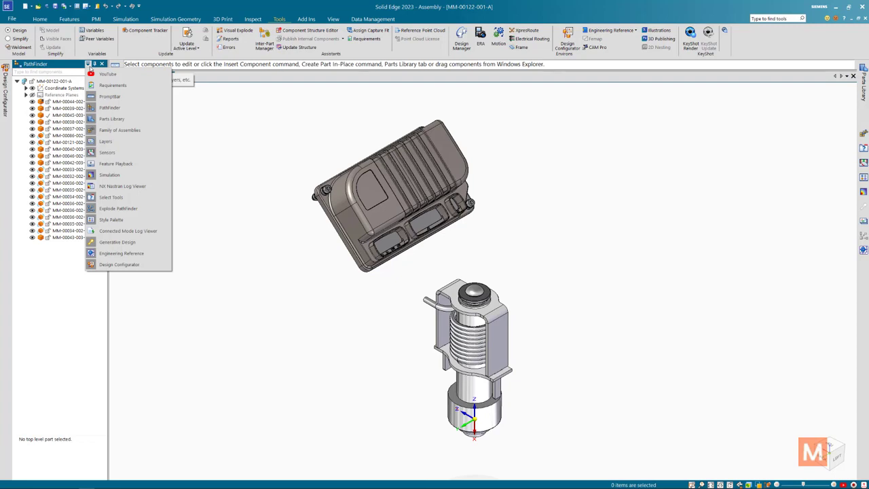
{"action": "left_click", "coordinate": [88, 64]}
{"action": "scroll", "coordinate": [68, 47], "scroll_direction": "down", "scroll_amount": 2}
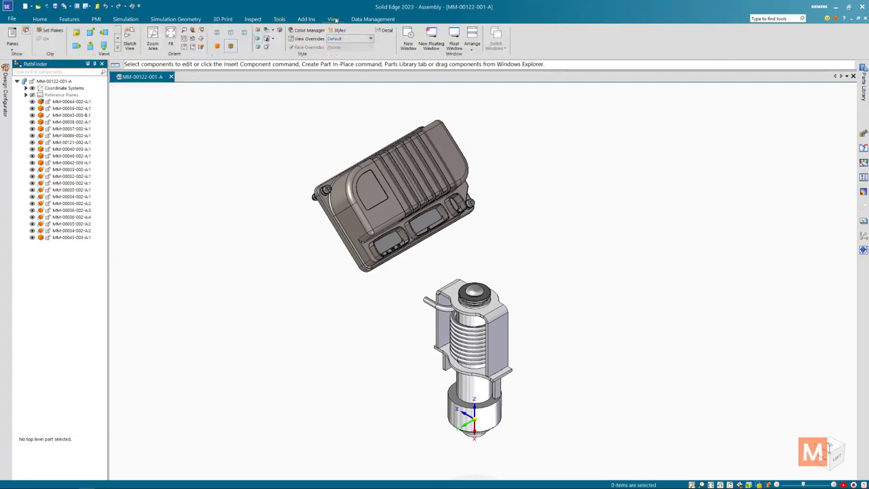
{"action": "left_click", "coordinate": [13, 43]}
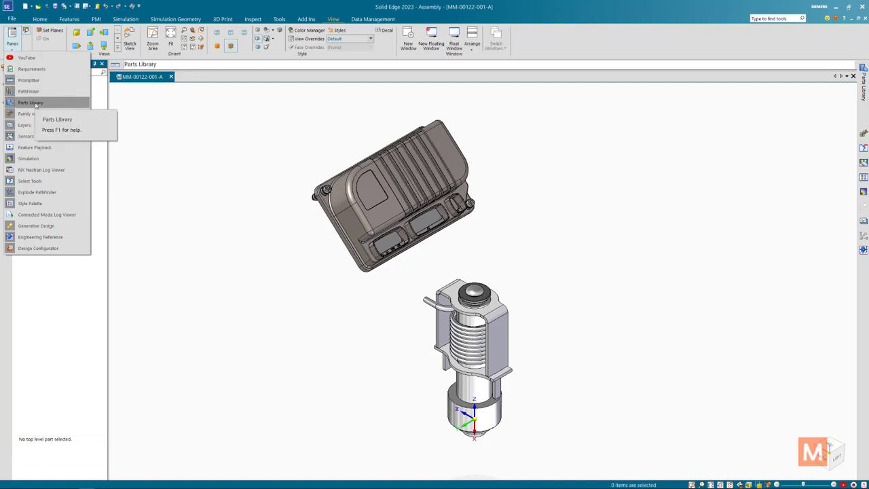
{"action": "left_click", "coordinate": [32, 102]}
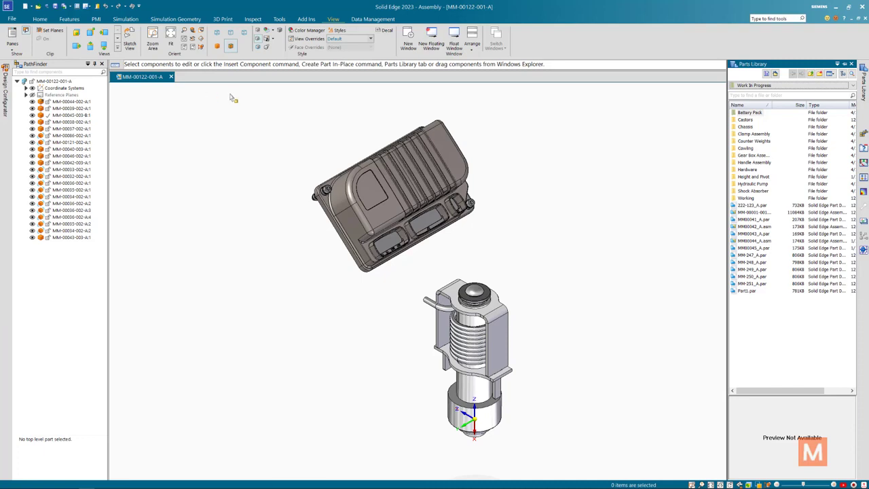
{"action": "left_click", "coordinate": [851, 64]}
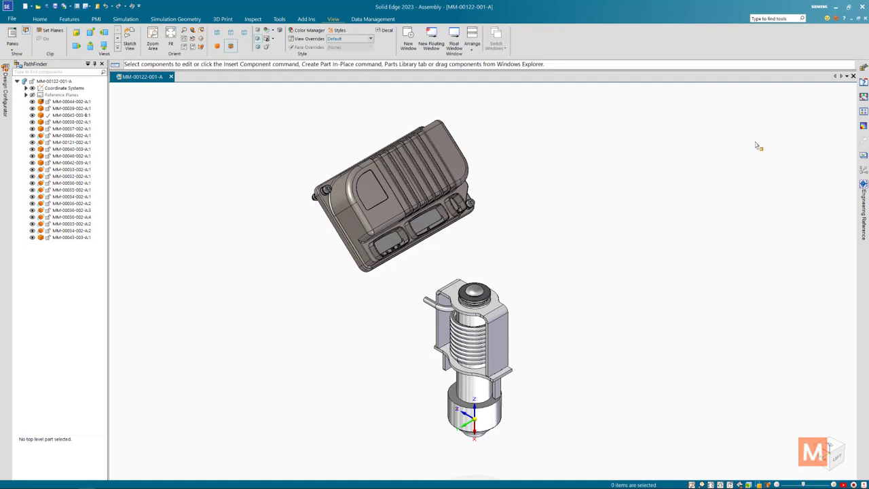
- Reopen the Parts Library pane from the panes list
{"action": "left_click", "coordinate": [13, 43]}
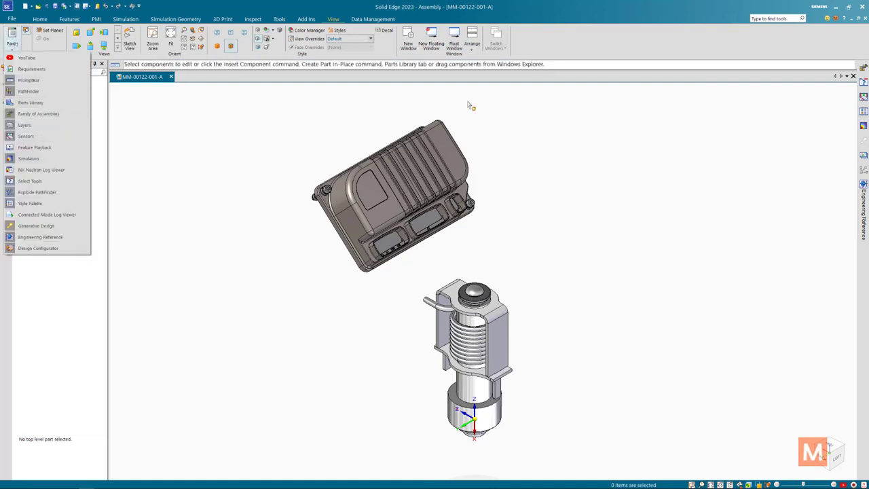
{"action": "left_click", "coordinate": [600, 108]}
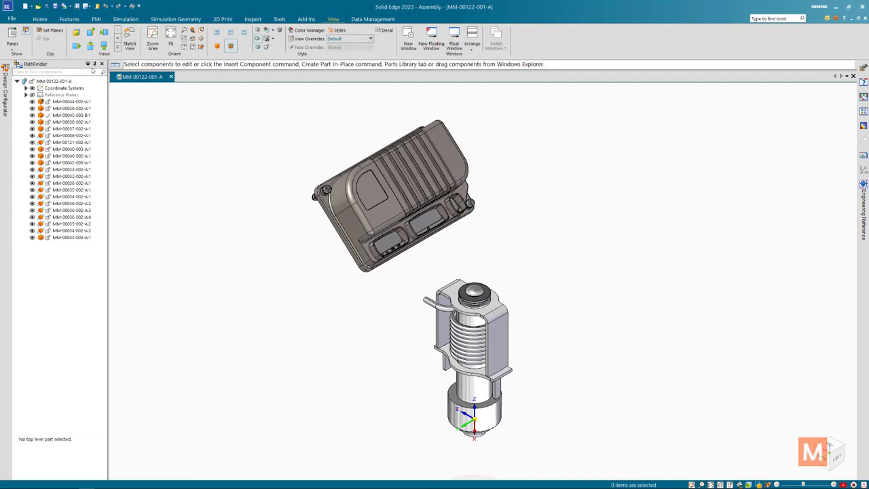
{"action": "left_click", "coordinate": [88, 64]}
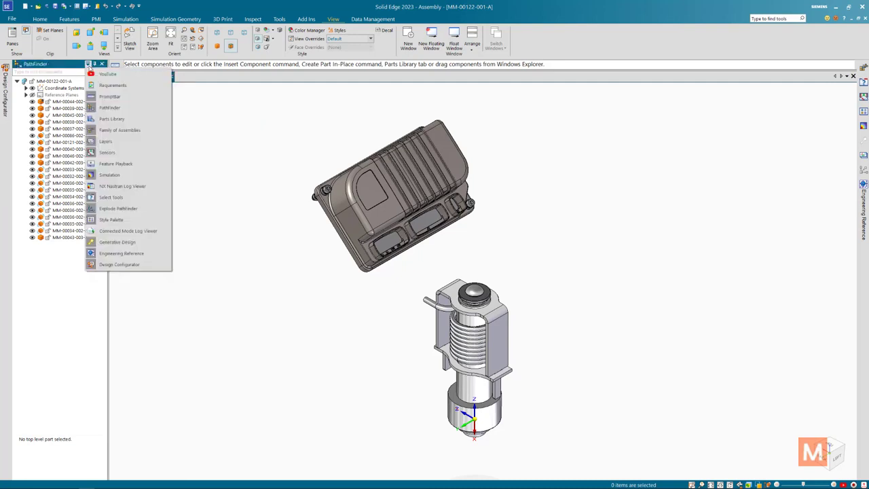
{"action": "left_click", "coordinate": [102, 119]}
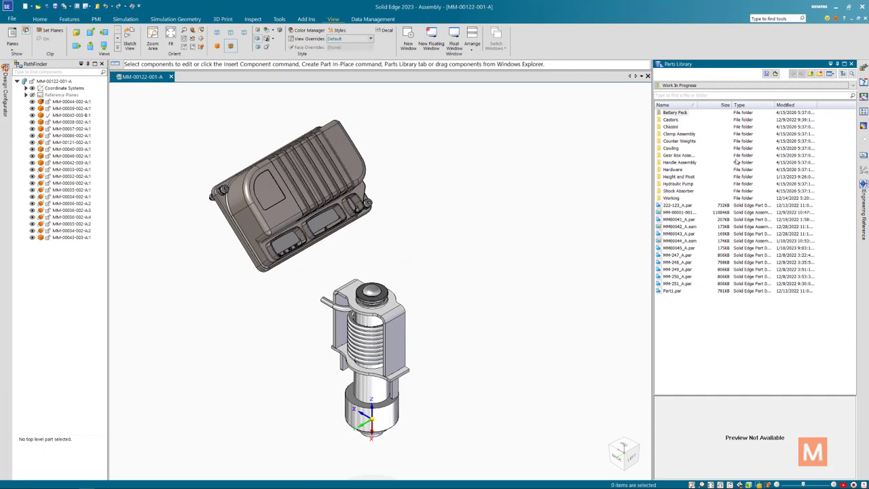
- Narrow the Parts Library pane, float it, and re-dock it on the right edge
{"action": "left_click_drag", "start_coordinate": [651, 201], "coordinate": [741, 202]}
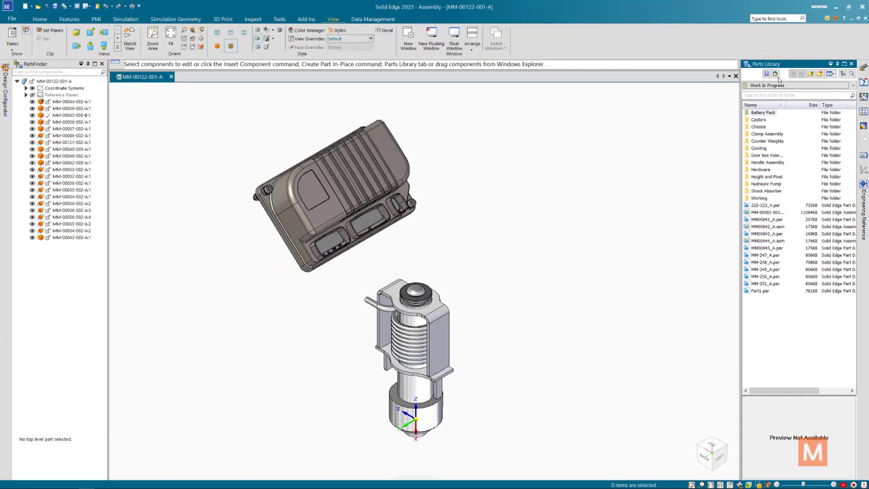
{"action": "left_click_drag", "start_coordinate": [787, 64], "coordinate": [620, 128]}
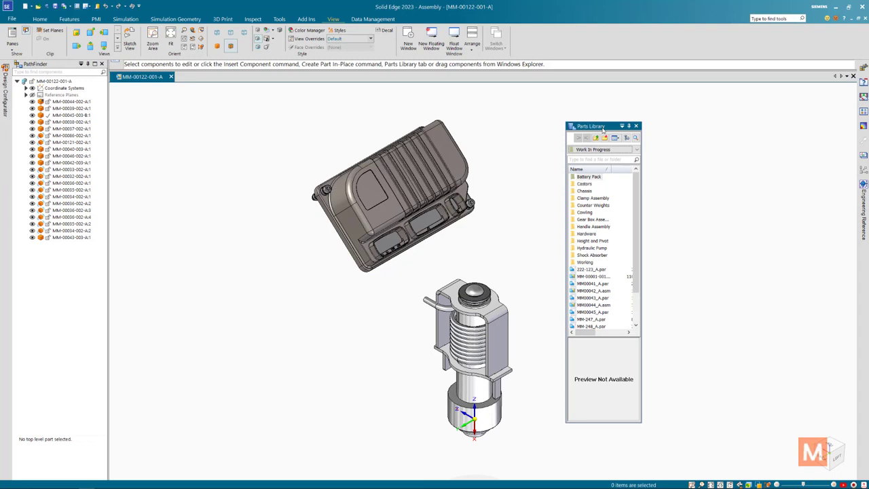
{"action": "left_click_drag", "start_coordinate": [602, 129], "coordinate": [840, 271]}
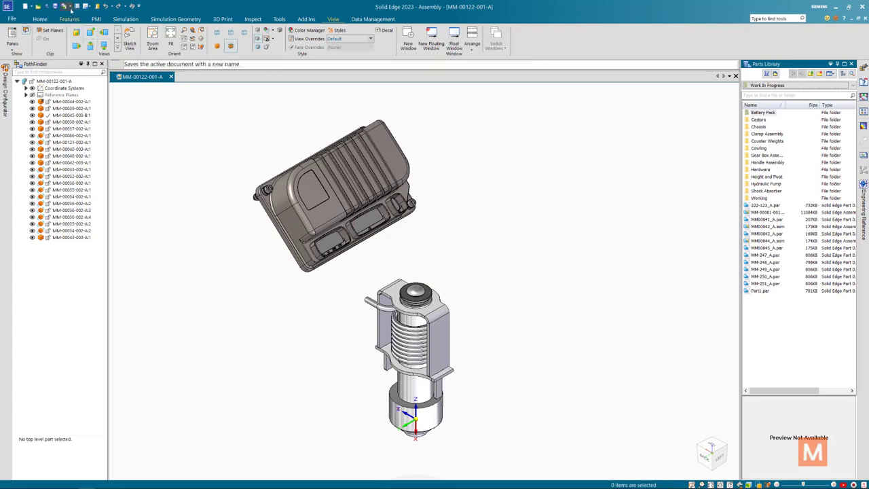
- Inspect the User templates path under Options > File Locations, then cancel without changes
{"action": "left_click", "coordinate": [78, 7]}
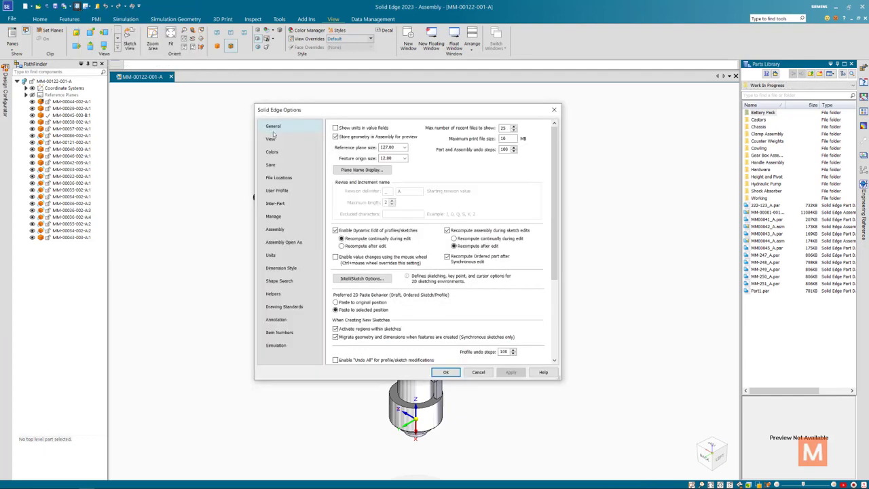
{"action": "left_click", "coordinate": [283, 178]}
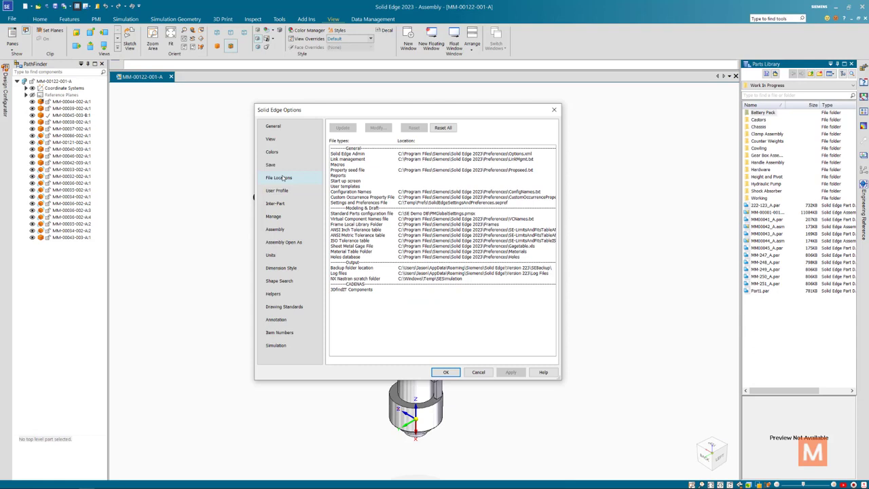
{"action": "left_click", "coordinate": [350, 186]}
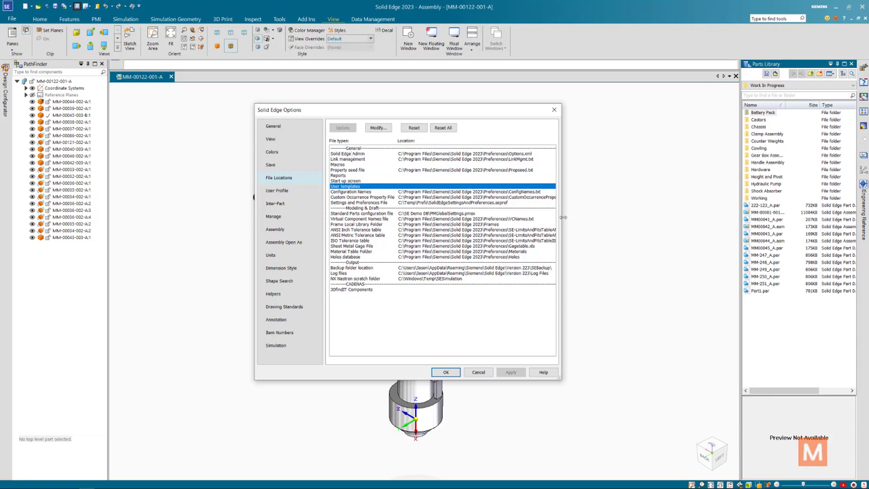
{"action": "left_click_drag", "start_coordinate": [563, 217], "coordinate": [611, 222]}
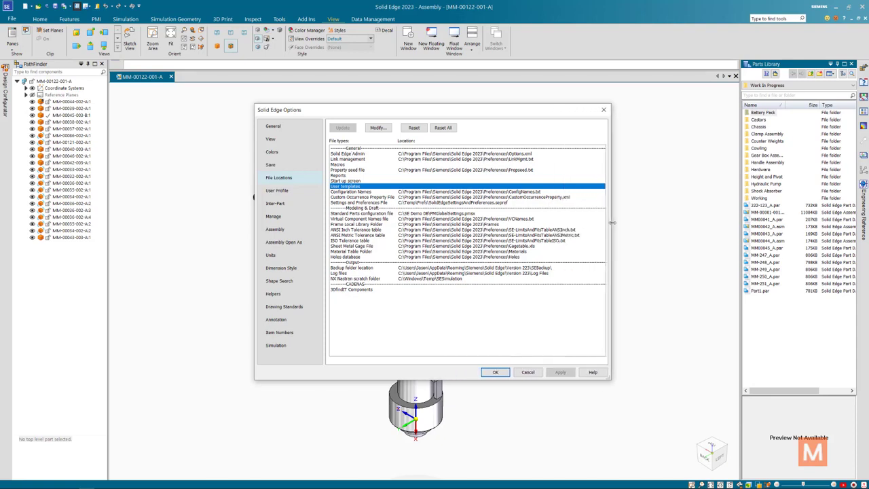
{"action": "left_click", "coordinate": [529, 373]}
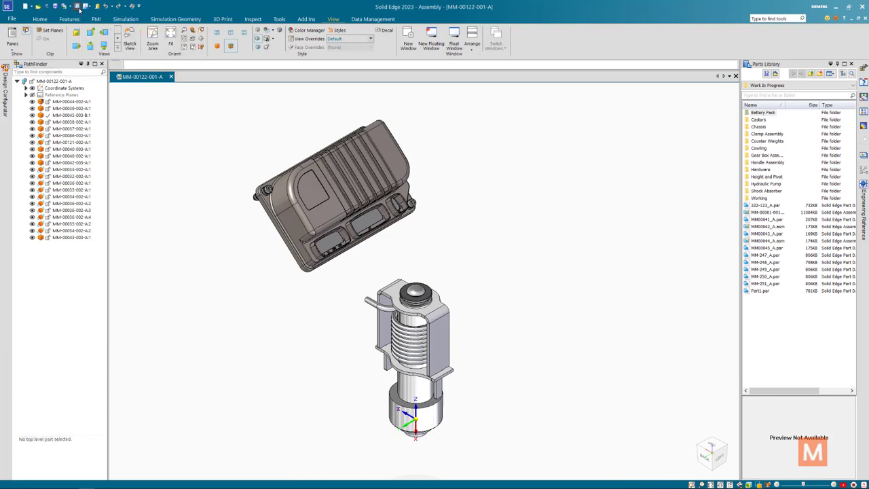
{"action": "left_click", "coordinate": [79, 9]}
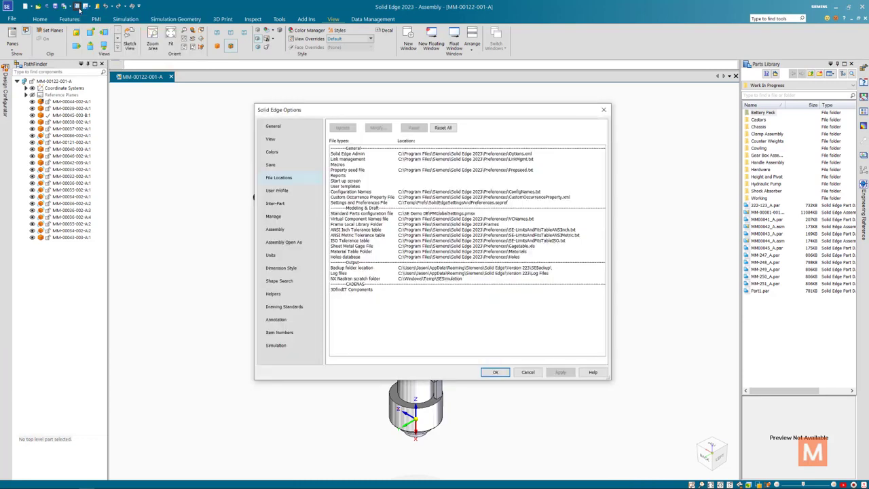
{"action": "key", "text": "Down"}
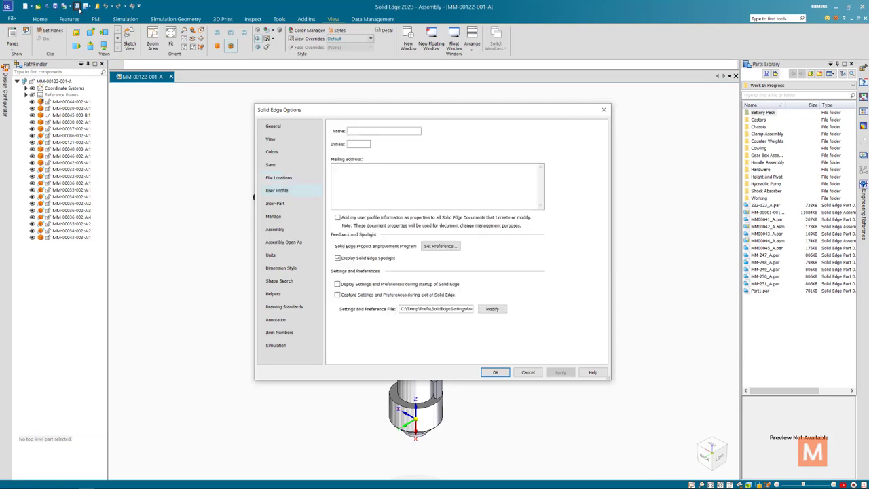
{"action": "left_click", "coordinate": [370, 285]}
{"action": "left_click", "coordinate": [528, 373]}
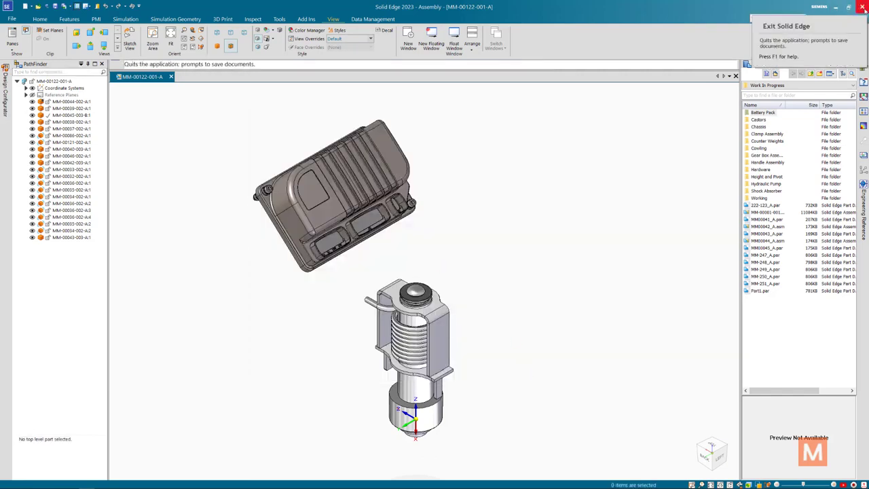
- Exit Solid Edge without saving and launch the Settings and Preferences Wizard via Start search 'setting'
{"action": "left_click", "coordinate": [862, 6]}
{"action": "left_click", "coordinate": [457, 286]}
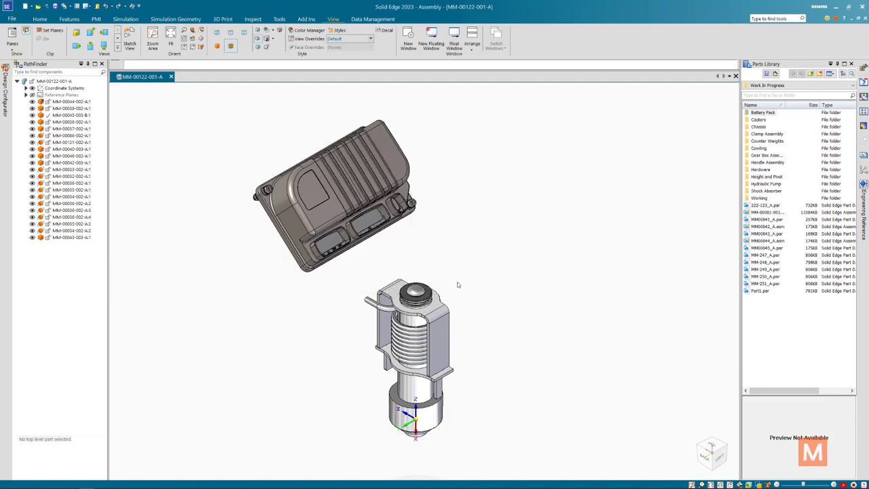
{"action": "key", "text": "super"}
{"action": "type", "text": "set"}
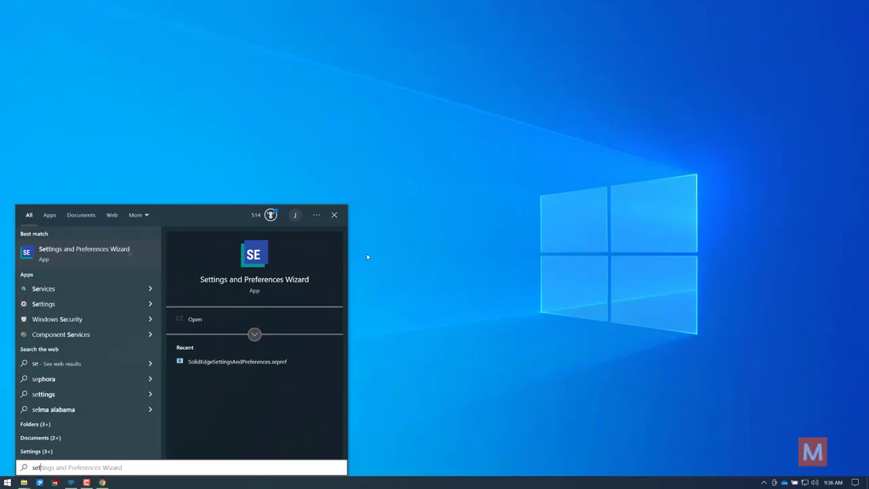
{"action": "type", "text": "ting"}
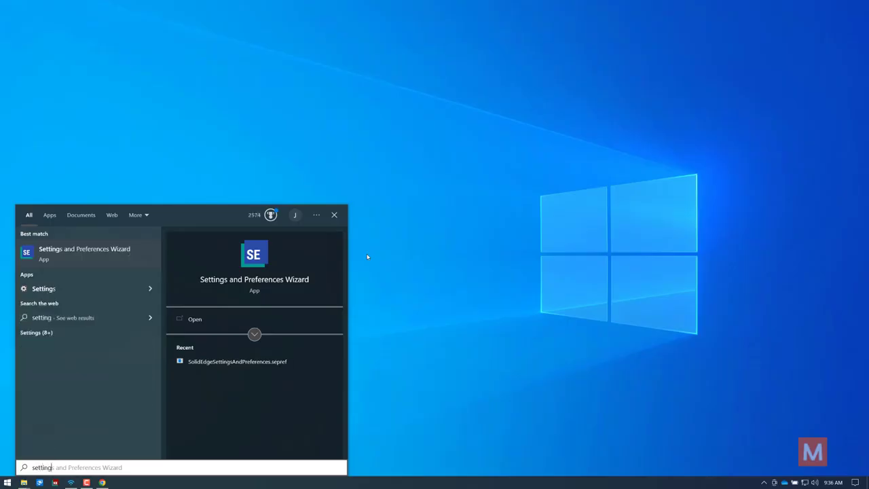
{"action": "key", "text": "Return"}
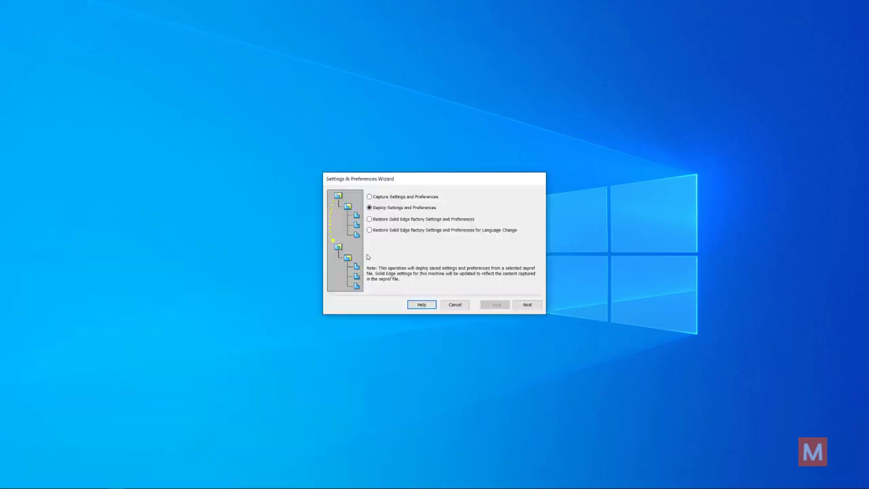
- Pick Restore factory first, then change to Capture Settings and Preferences
{"action": "left_click", "coordinate": [370, 220]}
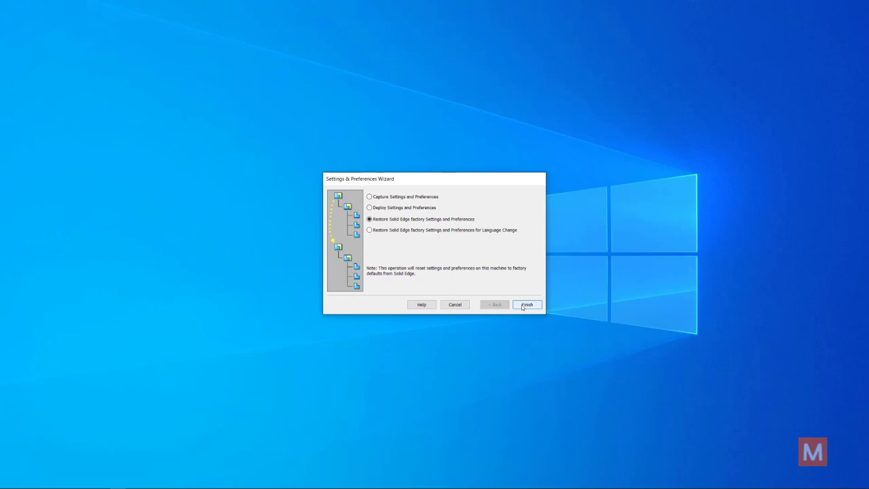
{"action": "left_click", "coordinate": [370, 197]}
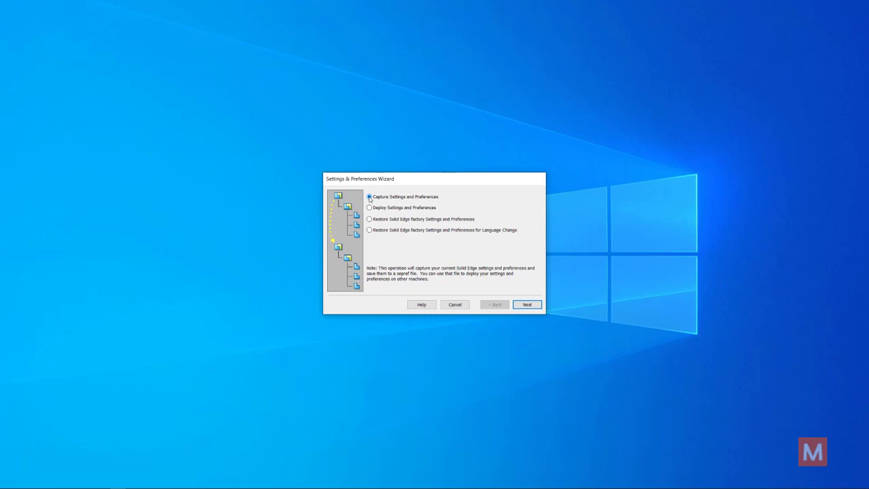
- Untick Capture Appdata Files and Capture Files from Preferences Folder, then go back to the first page
{"action": "left_click", "coordinate": [528, 305]}
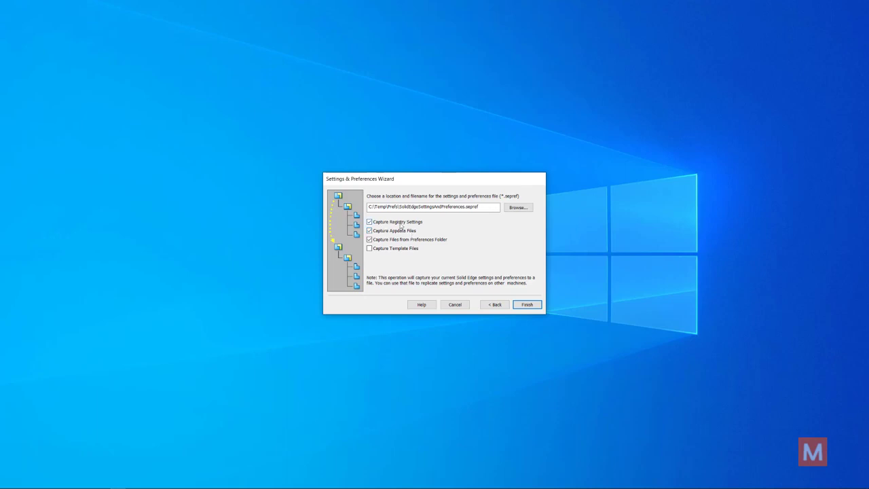
{"action": "left_click", "coordinate": [369, 239]}
{"action": "left_click", "coordinate": [369, 230]}
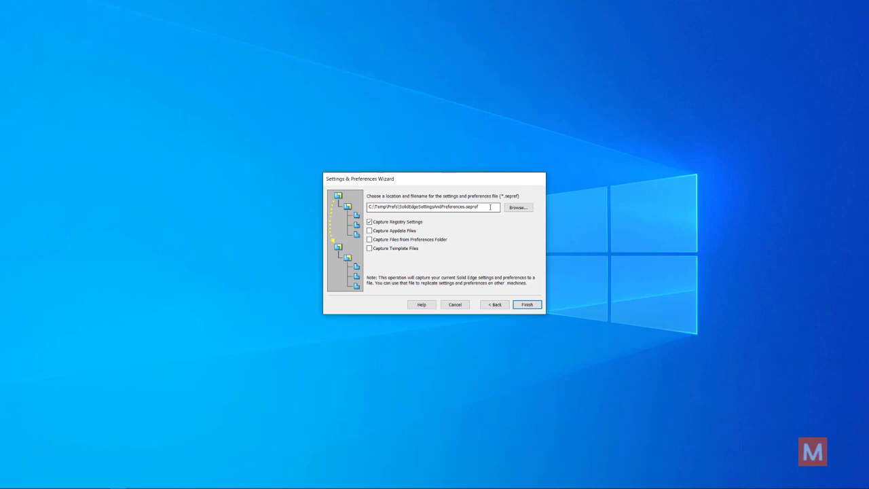
{"action": "left_click", "coordinate": [486, 305]}
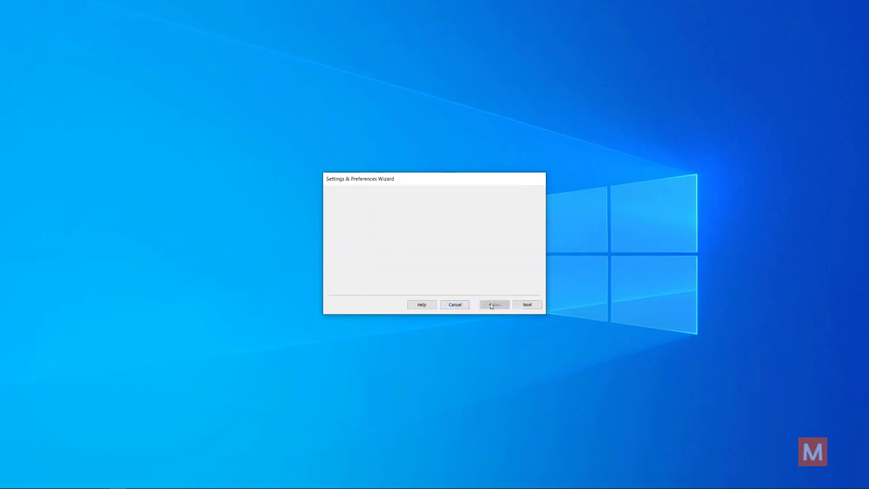
- Choose Deploy Settings and Preferences and advance to the deploy file options page
{"action": "left_click", "coordinate": [398, 209]}
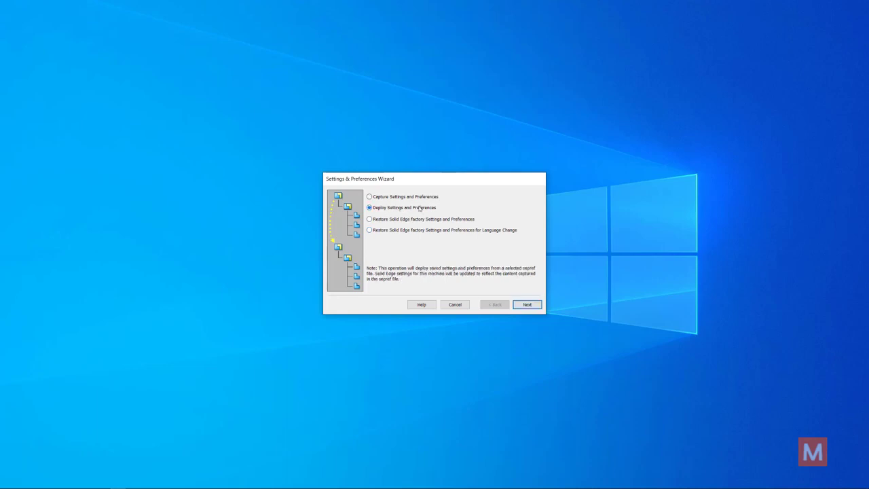
{"action": "left_click", "coordinate": [527, 304]}
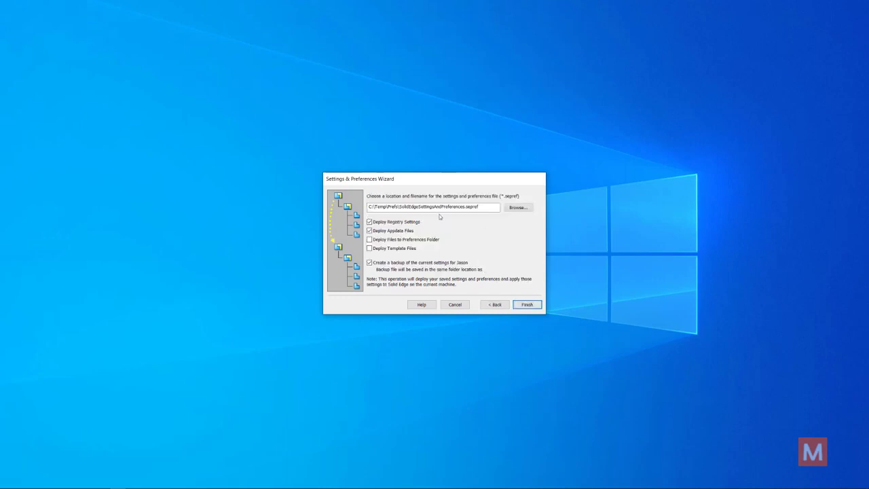